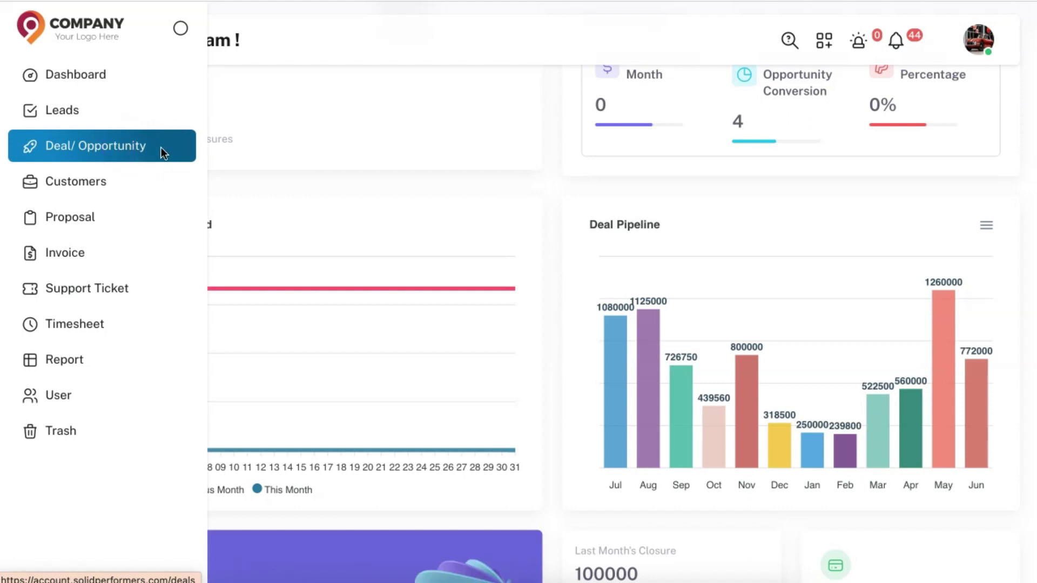
{"action": "scroll", "coordinate": [161, 148], "scroll_direction": "down", "scroll_amount": 1}
Start a new deal from the Deal/Opportunity list and enter expected closure value 10000.
{"action": "left_click", "coordinate": [50, 148]}
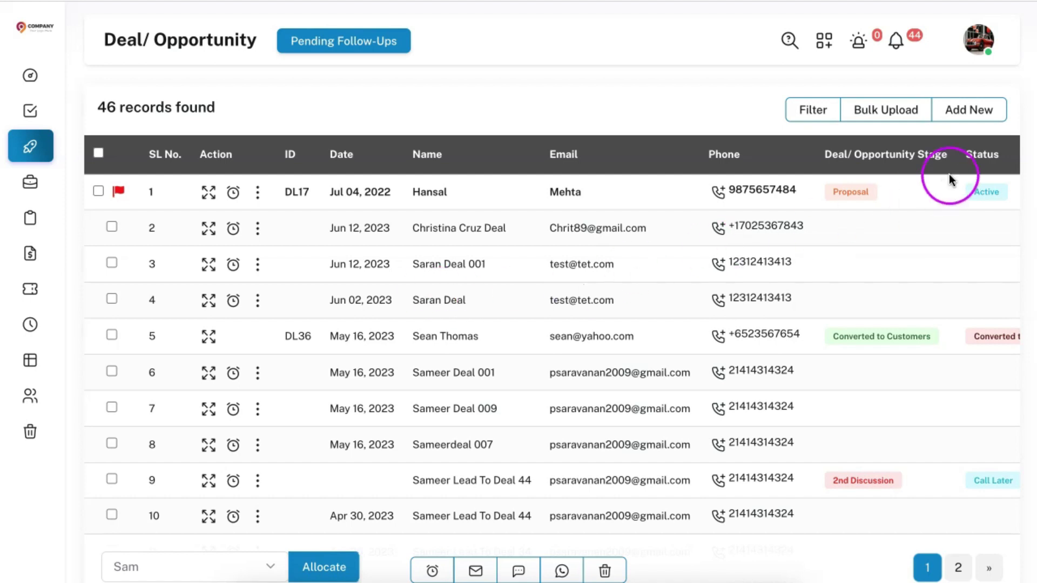
{"action": "left_click", "coordinate": [970, 128]}
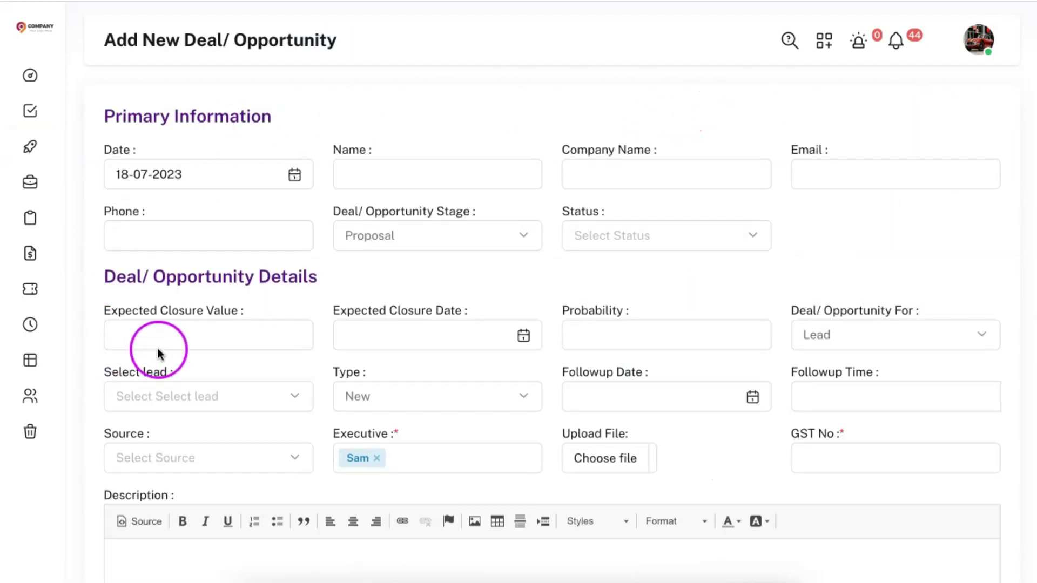
{"action": "left_click", "coordinate": [167, 334]}
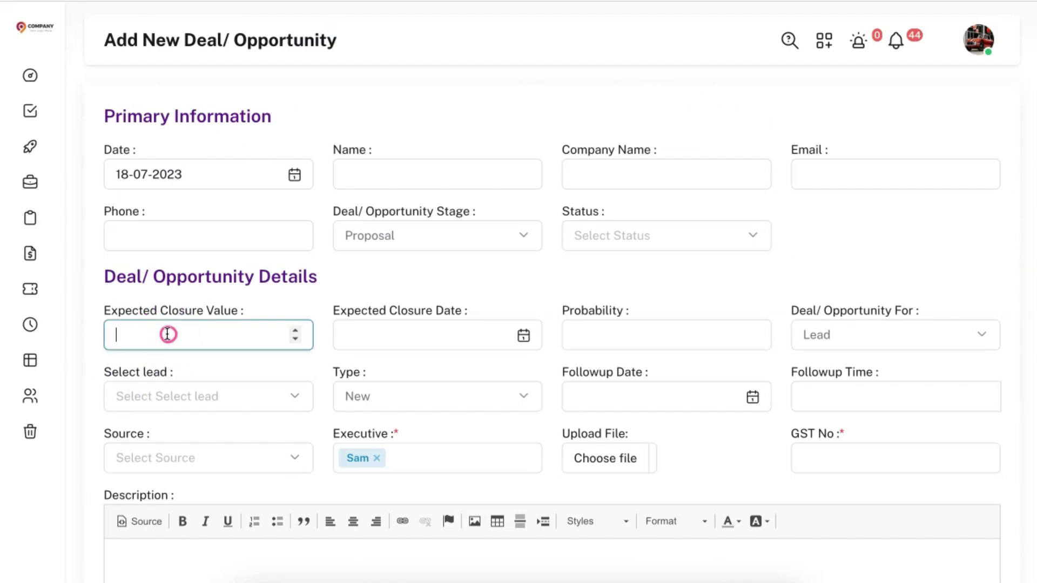
{"action": "left_click", "coordinate": [383, 341]}
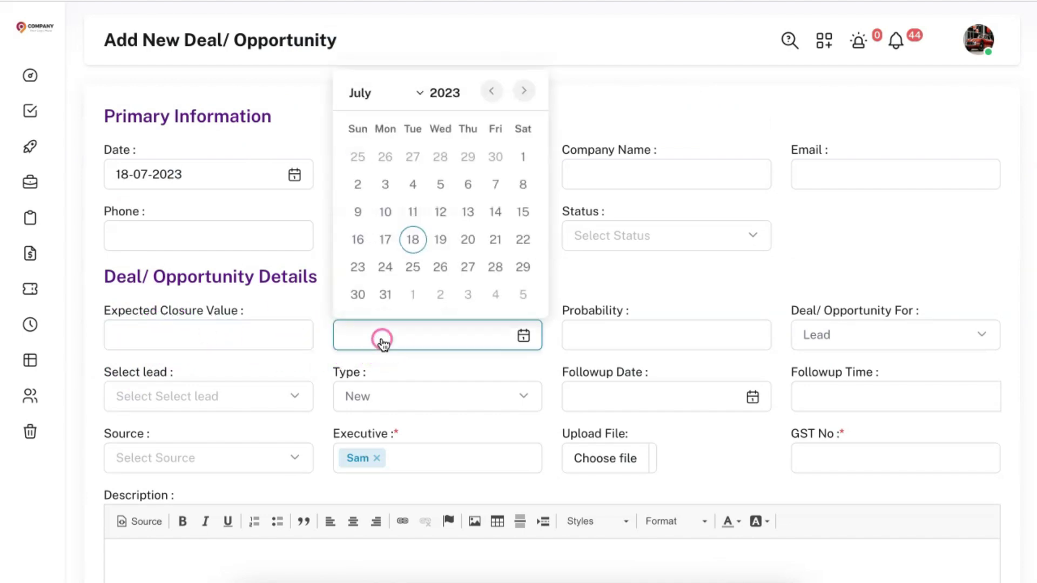
{"action": "left_click", "coordinate": [587, 336]}
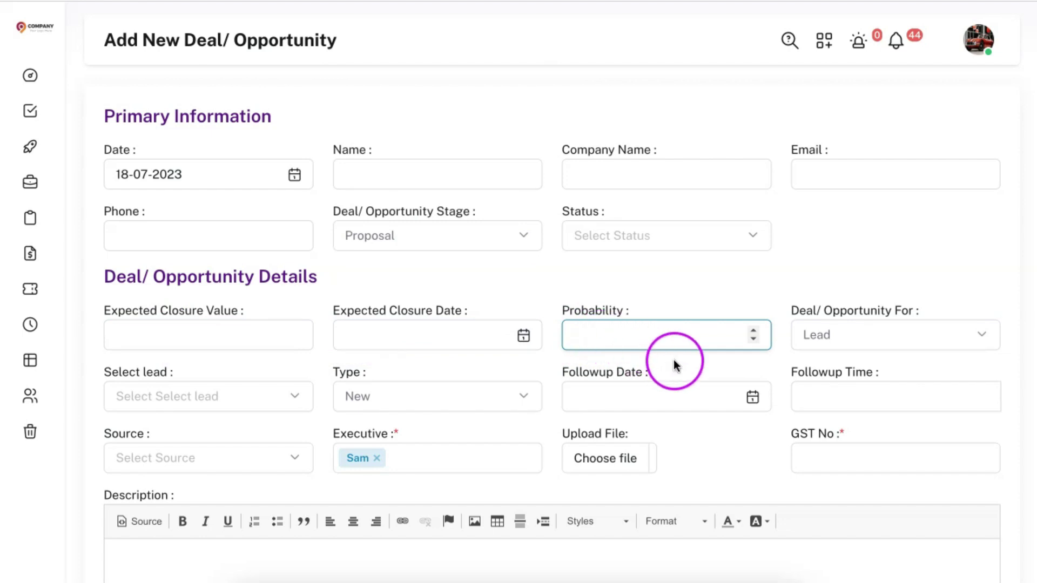
{"action": "left_click", "coordinate": [222, 333]}
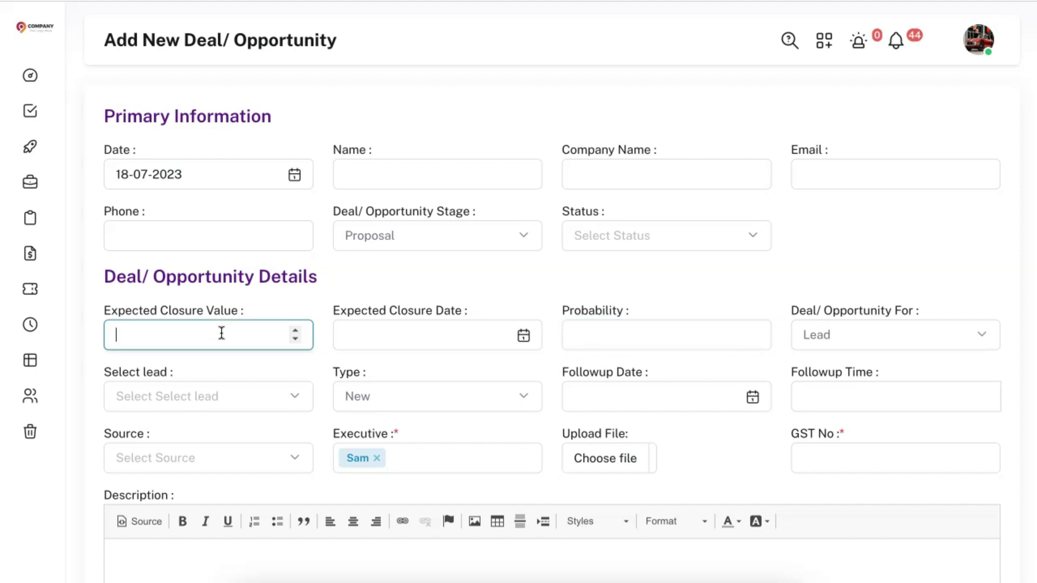
{"action": "type", "text": "10000"}
Set the closure date to 23 August 2023 and probability to 50%.
{"action": "left_click", "coordinate": [355, 349]}
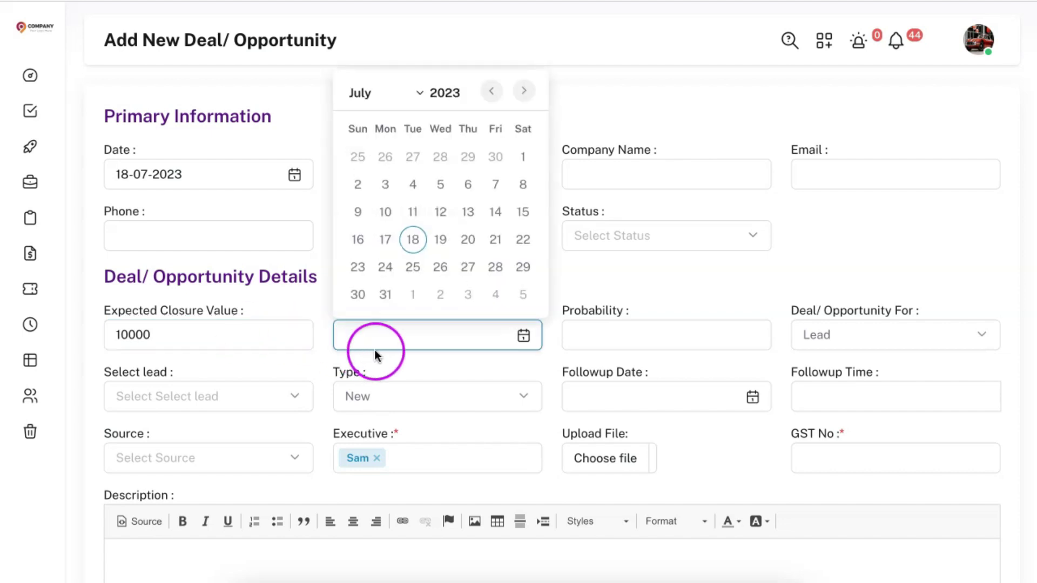
{"action": "left_click", "coordinate": [523, 104]}
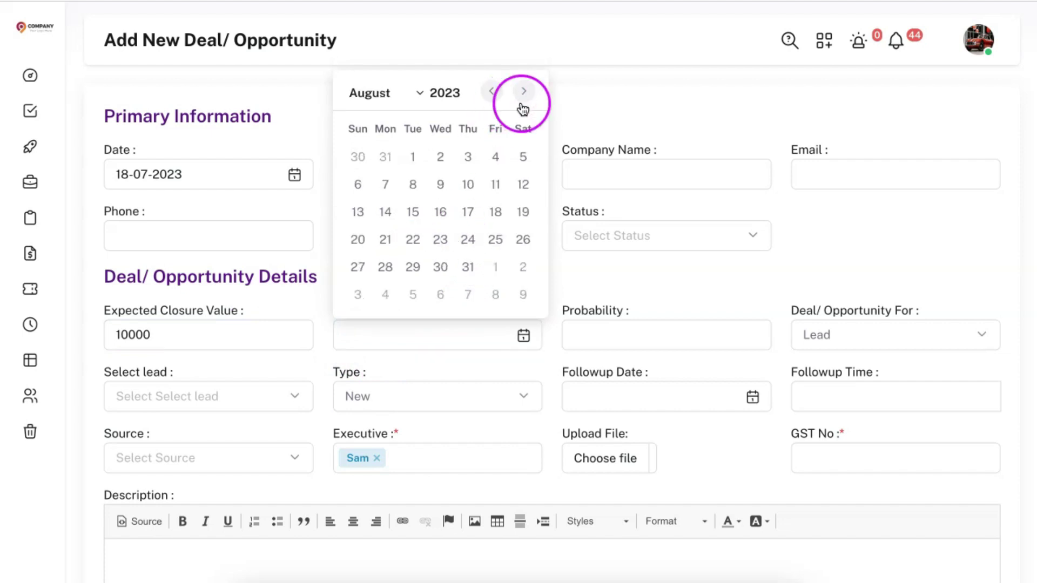
{"action": "left_click", "coordinate": [440, 239]}
{"action": "left_click", "coordinate": [606, 332]}
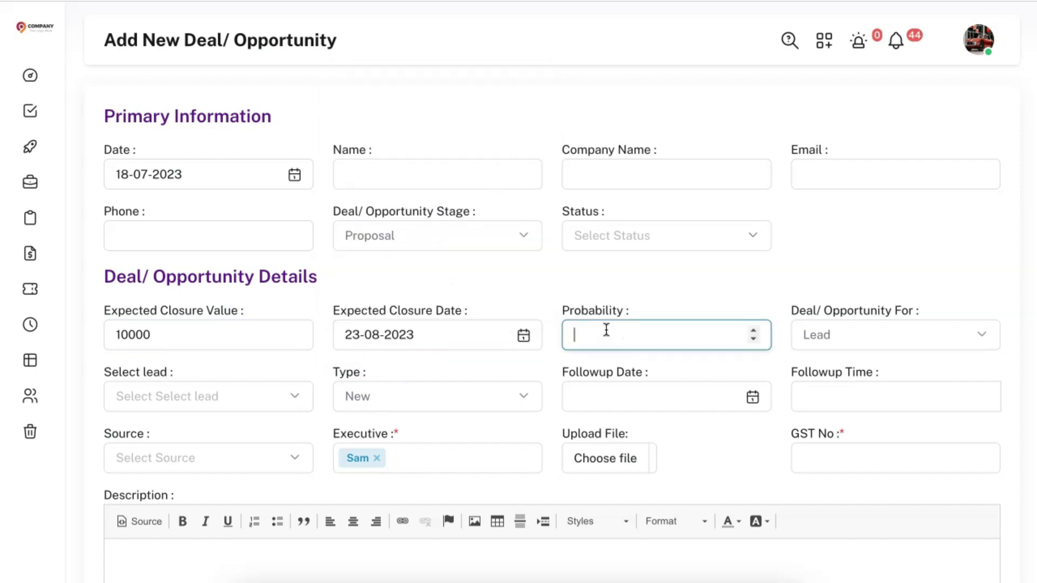
{"action": "type", "text": "50"}
{"action": "left_click", "coordinate": [547, 303]}
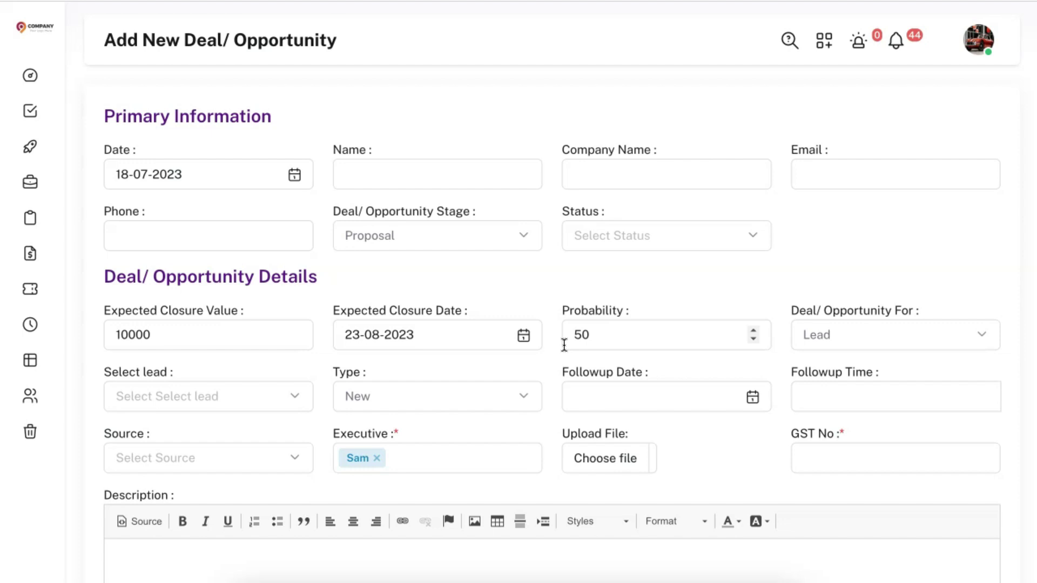
{"action": "left_click_drag", "start_coordinate": [564, 345], "coordinate": [386, 345]}
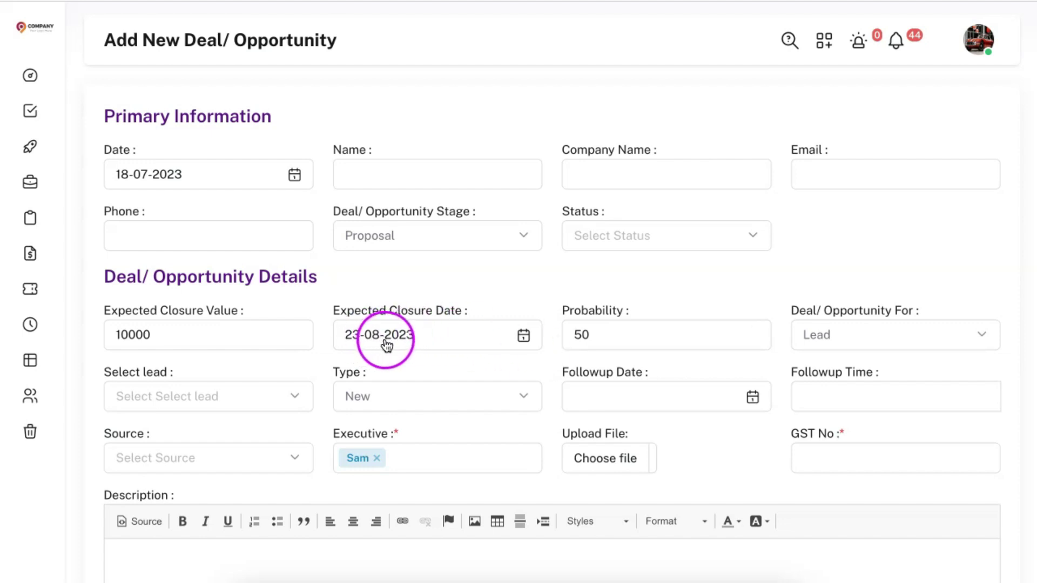
{"action": "left_click_drag", "start_coordinate": [420, 69], "coordinate": [407, 12]}
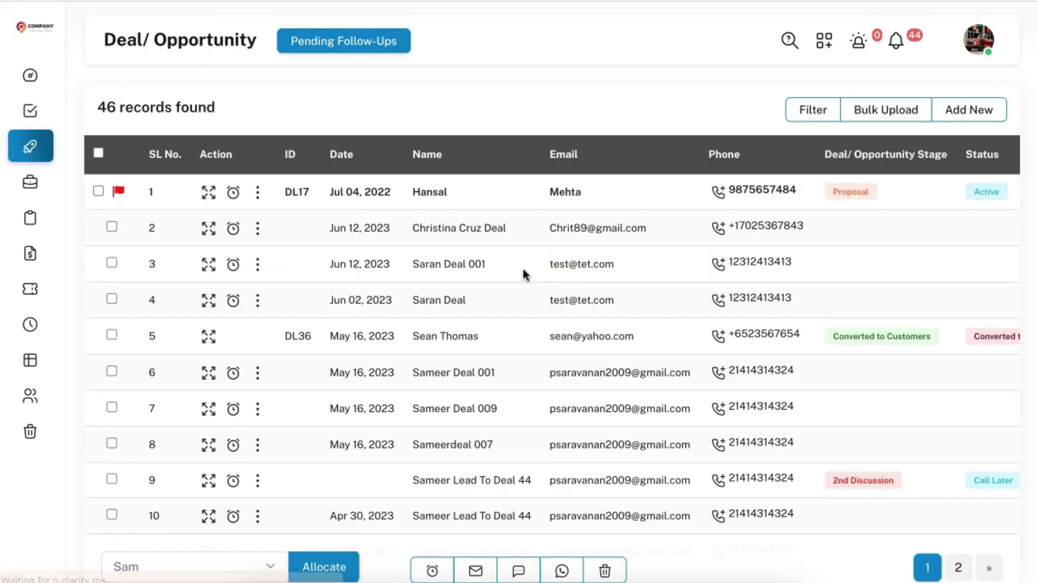
{"action": "scroll", "coordinate": [570, 291], "scroll_direction": "down", "scroll_amount": 3}
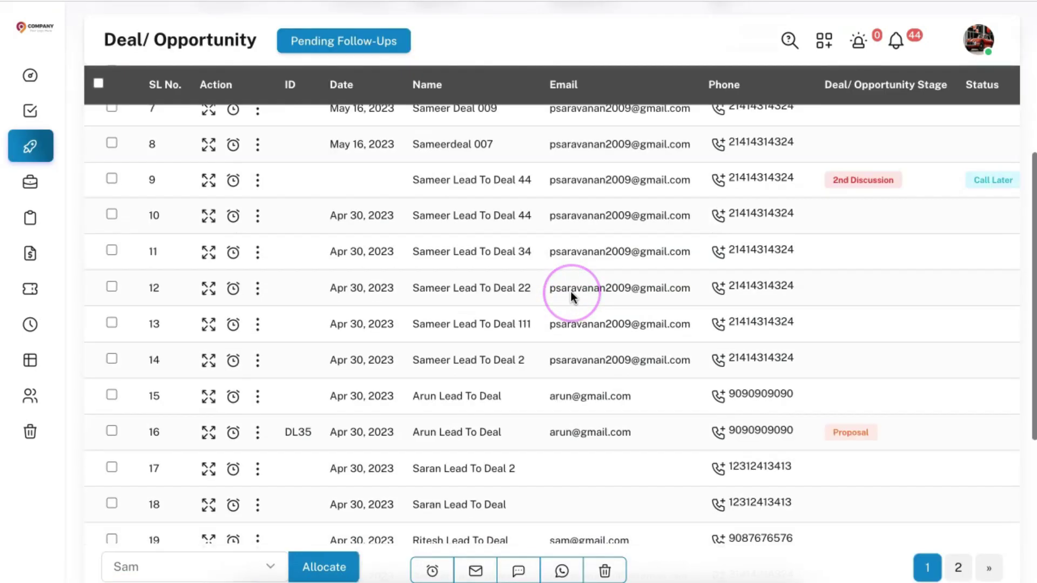
{"action": "scroll", "coordinate": [570, 292], "scroll_direction": "down", "scroll_amount": 2}
{"action": "scroll", "coordinate": [570, 292], "scroll_direction": "up", "scroll_amount": 1}
{"action": "scroll", "coordinate": [570, 291], "scroll_direction": "up", "scroll_amount": 5}
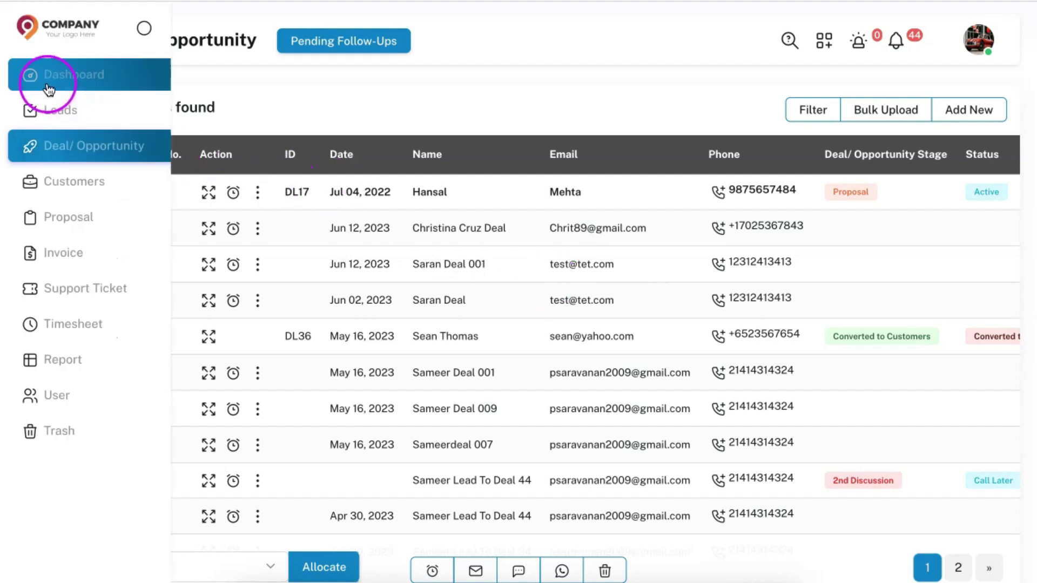
Check August's 1,125,000 Deal Pipeline value on the dashboard, then return to the deal list.
{"action": "left_click", "coordinate": [49, 86]}
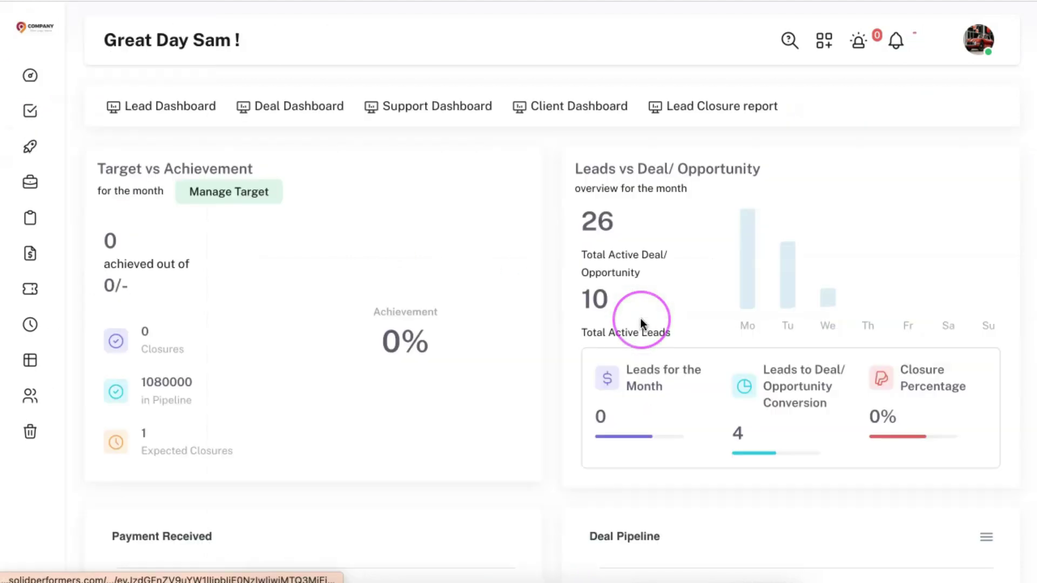
{"action": "scroll", "coordinate": [640, 319], "scroll_direction": "down", "scroll_amount": 3}
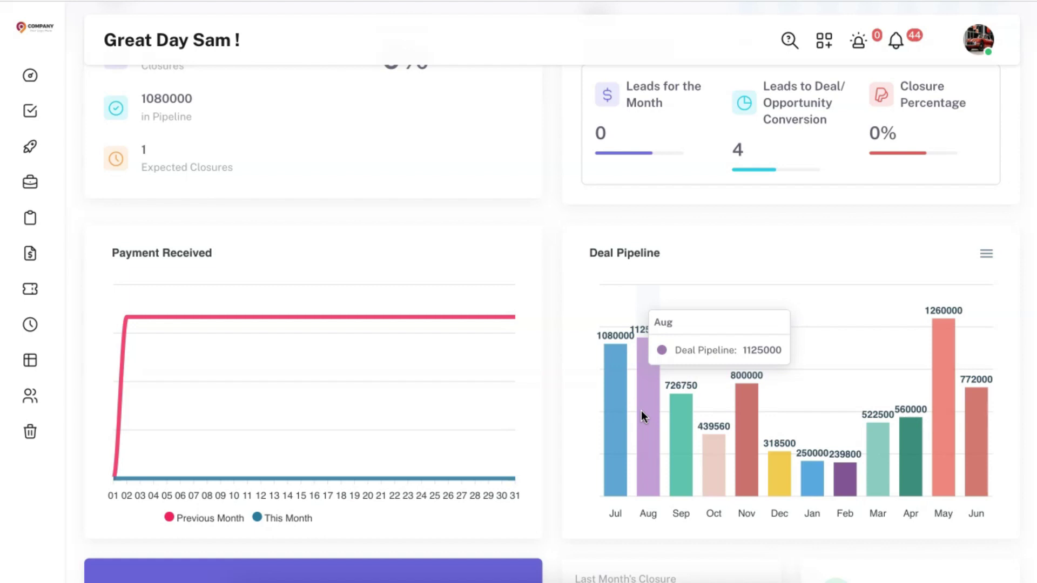
{"action": "left_click", "coordinate": [557, 437]}
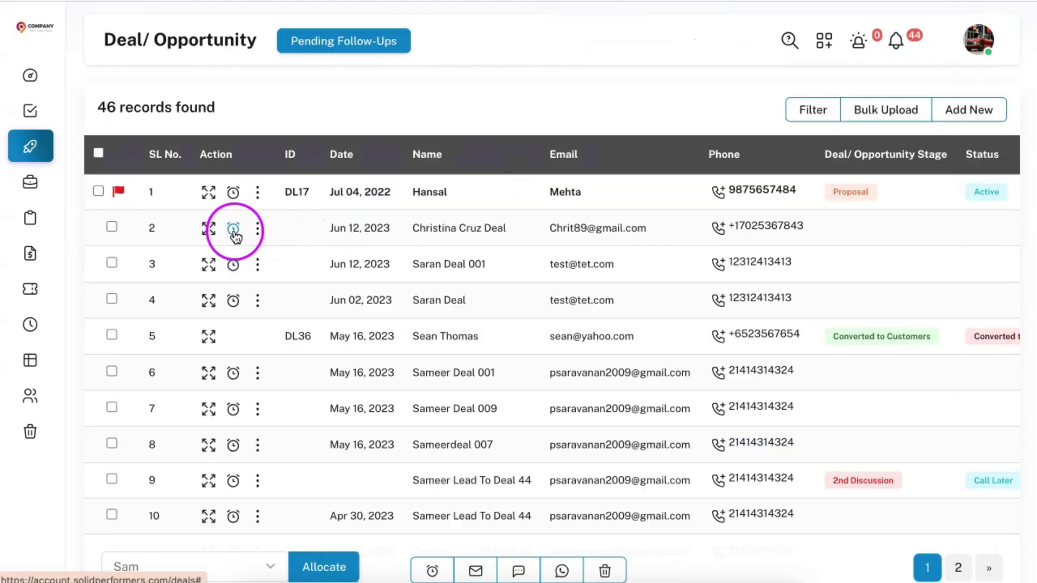
{"action": "left_click", "coordinate": [232, 228]}
{"action": "left_click", "coordinate": [715, 195]}
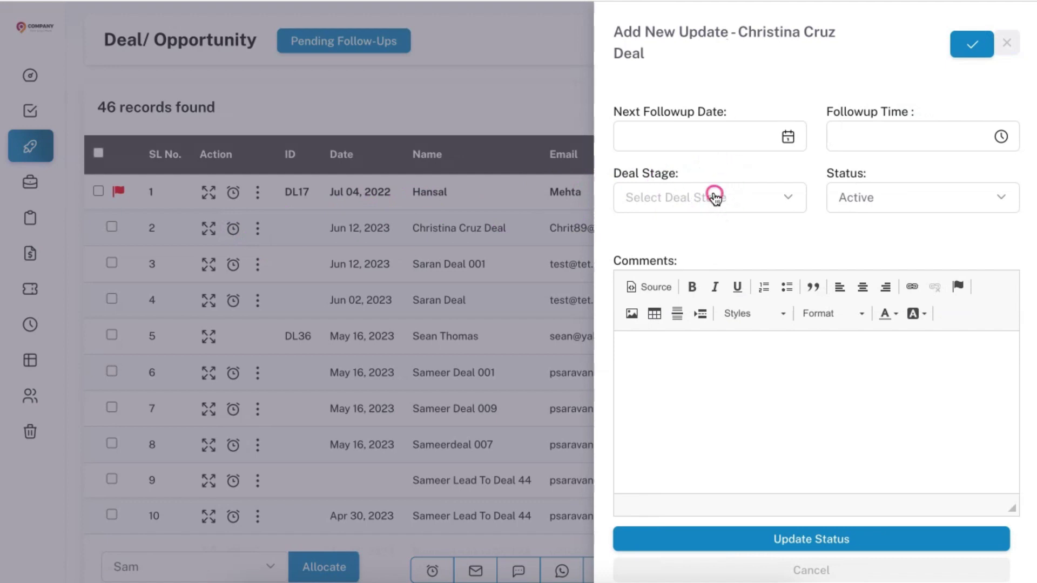
{"action": "scroll", "coordinate": [737, 308], "scroll_direction": "down", "scroll_amount": 2}
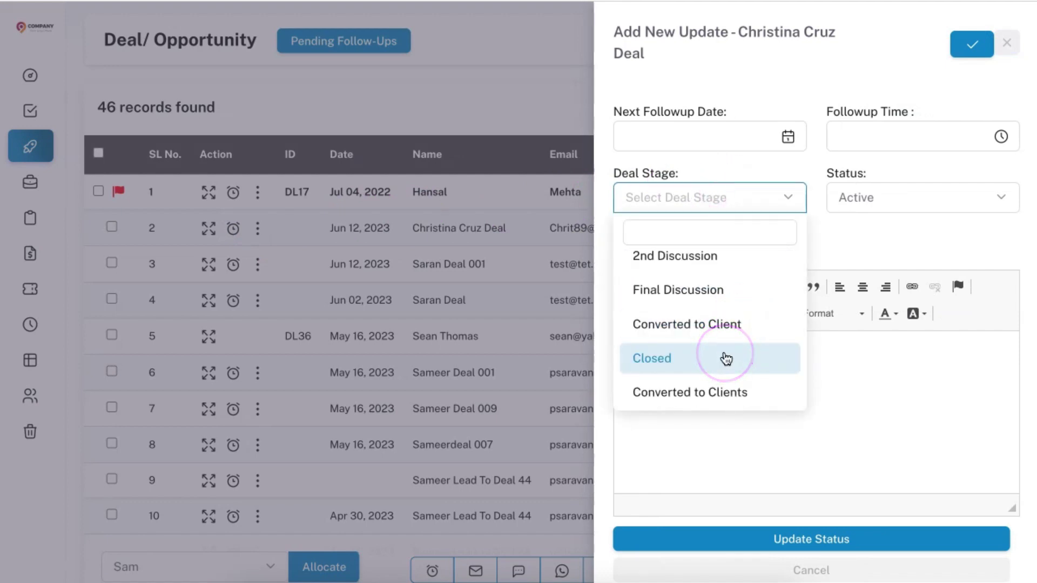
{"action": "scroll", "coordinate": [726, 359], "scroll_direction": "up", "scroll_amount": 2}
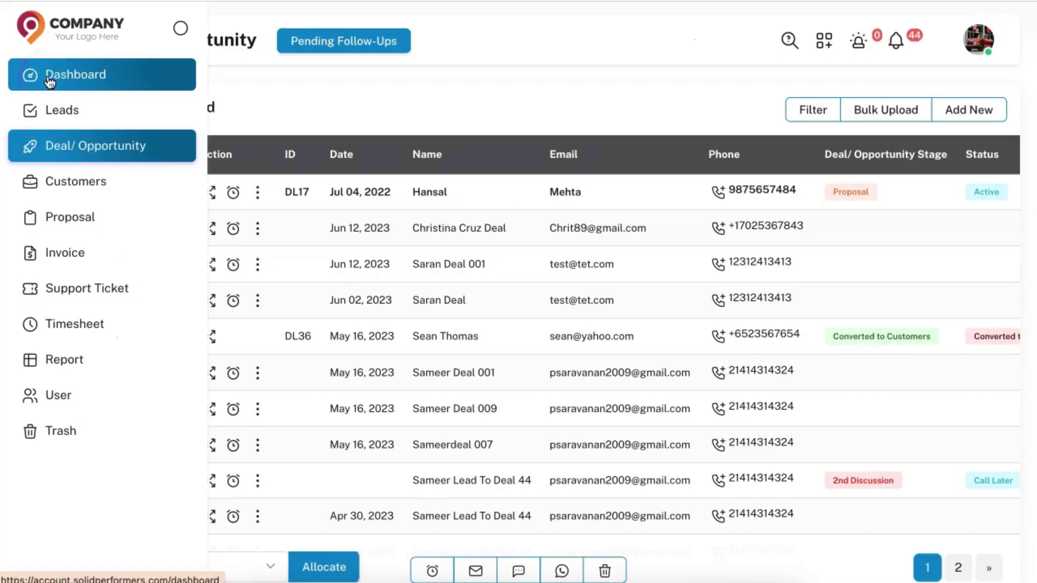
Go to the dashboard showing the Payment Received and monthly Deal Pipeline charts.
{"action": "left_click", "coordinate": [49, 81]}
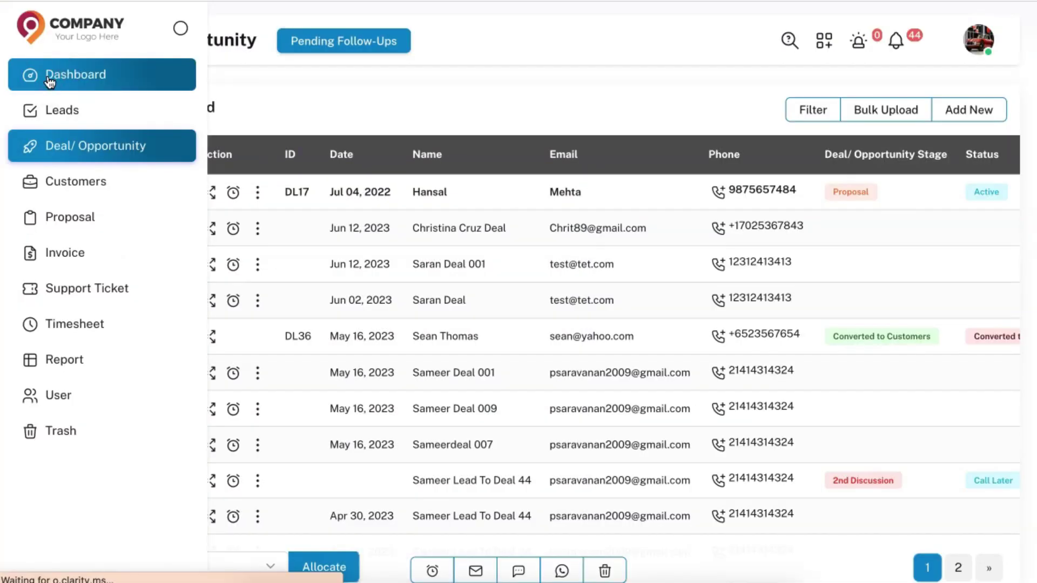
{"action": "scroll", "coordinate": [546, 209], "scroll_direction": "down", "scroll_amount": 5}
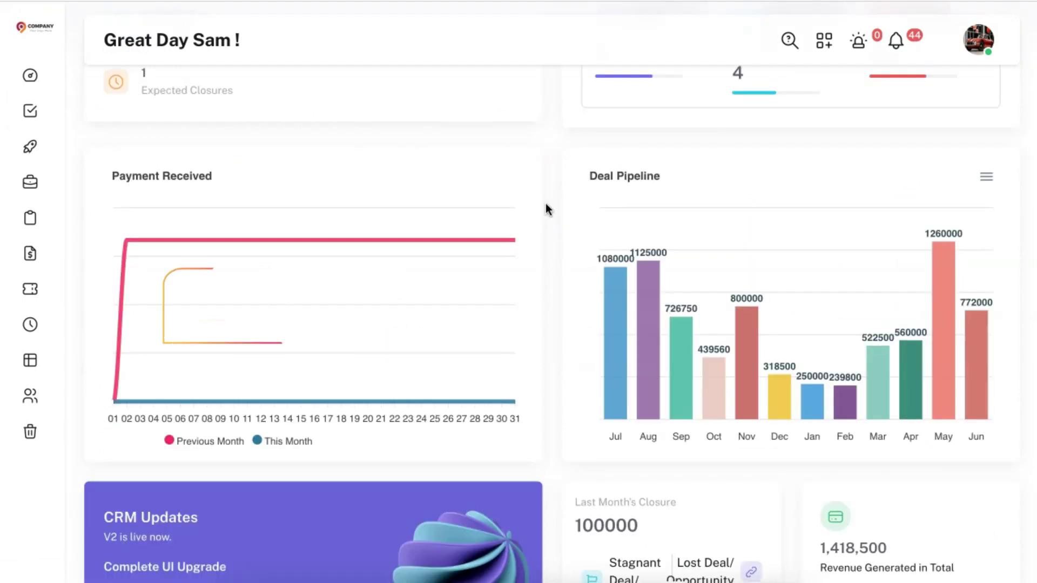